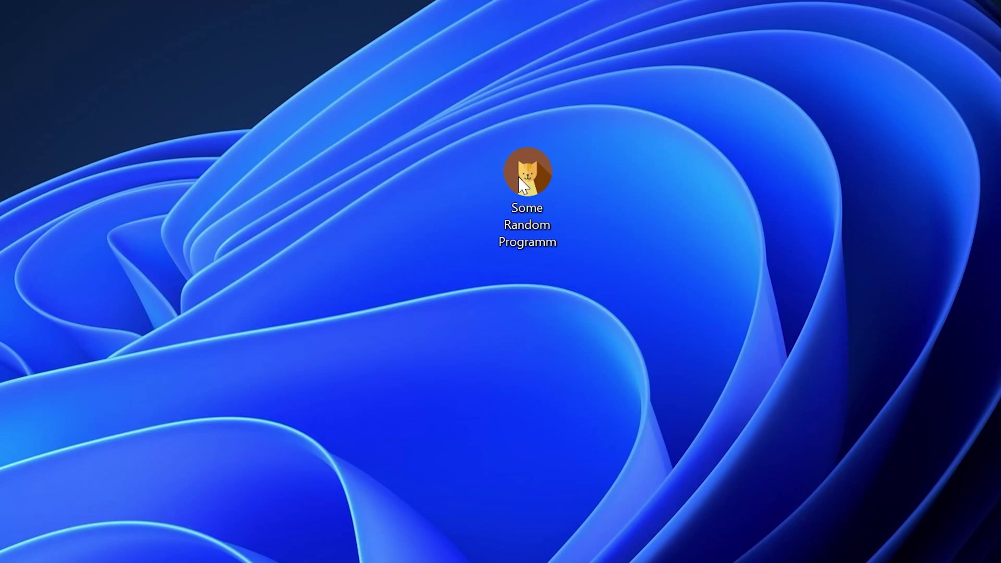
# Launch Some Random Programm from its desktop shortcut to surface the missing-DLL System Error.
pyautogui.doubleClick(538, 166)
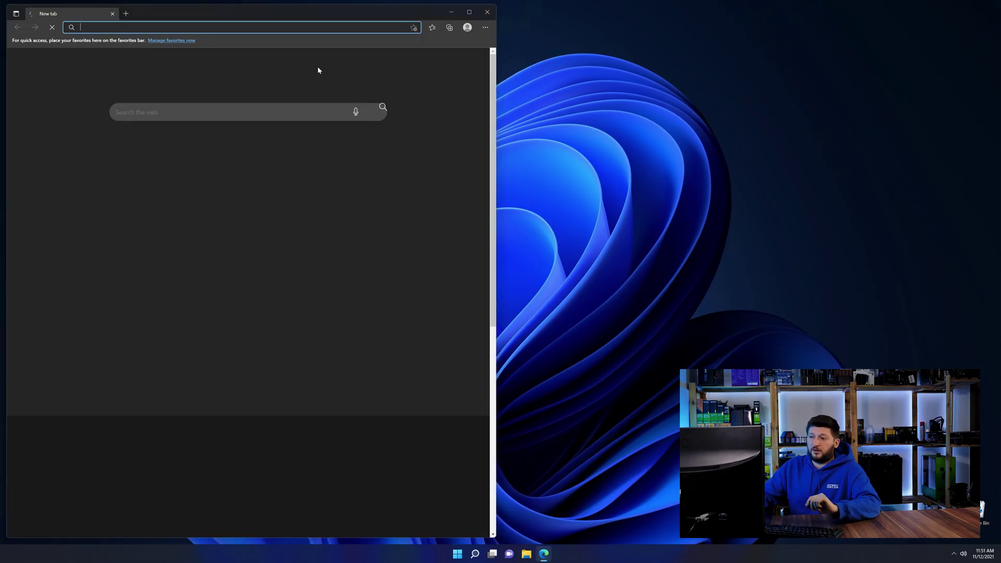
# Load the api-ms-win-crt-stdio-l1-1-0.dll tutorial page and start the 32-bit DLL download.
pyautogui.write('https://www.sts-tutorial.com/download/api-ms-win-crt-stdio-l1-1-0')
pyautogui.press('Return')
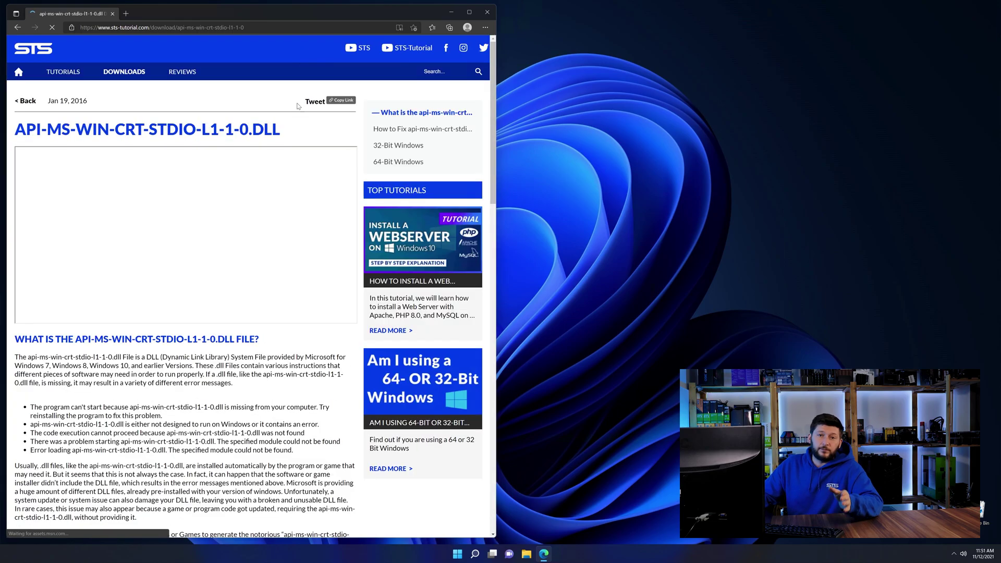
pyautogui.scroll(-3, 216, 257)
pyautogui.scroll(-5, 217, 257)
pyautogui.scroll(-3, 216, 257)
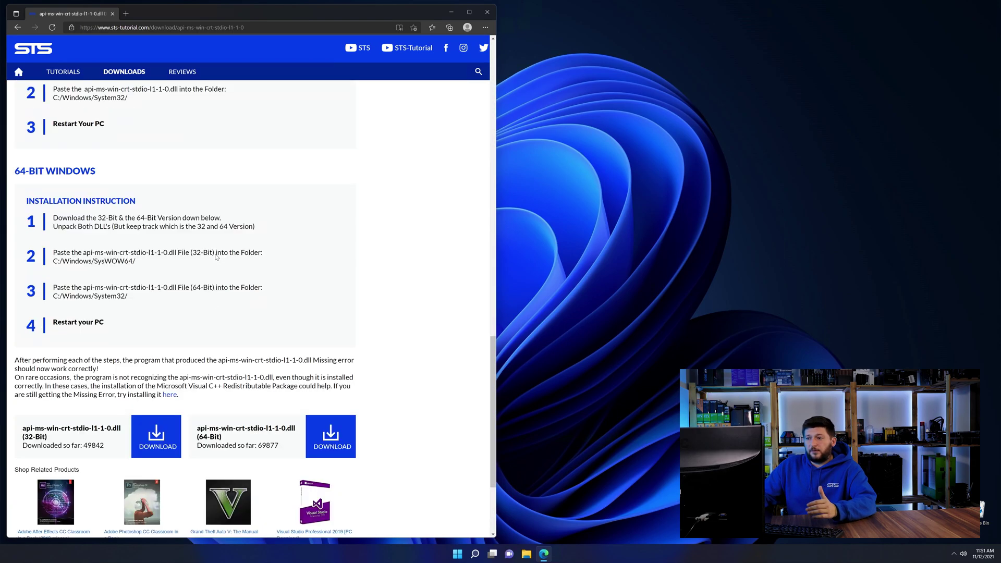
pyautogui.scroll(-2, 222, 251)
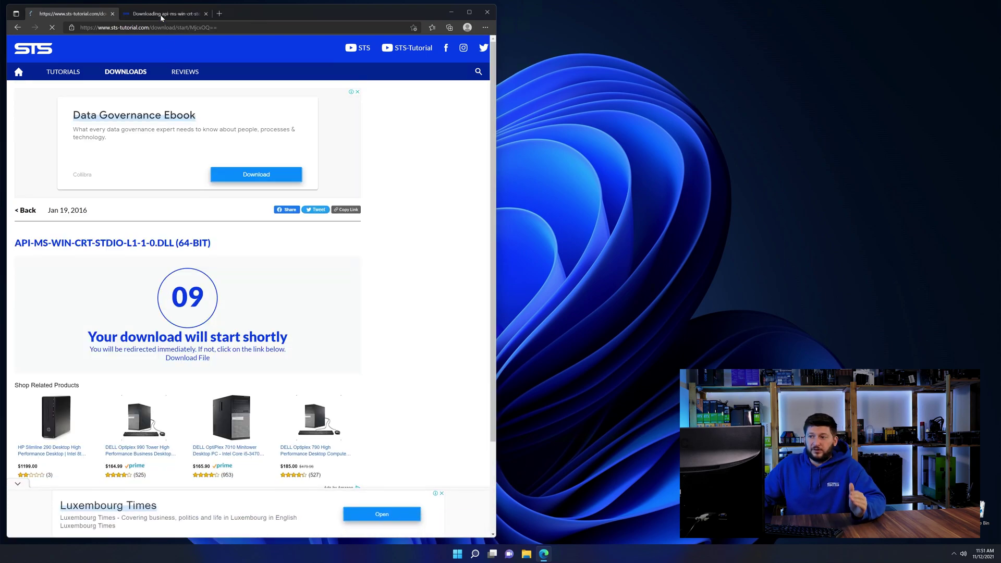
pyautogui.hotkey('ctrl', 'Tab')
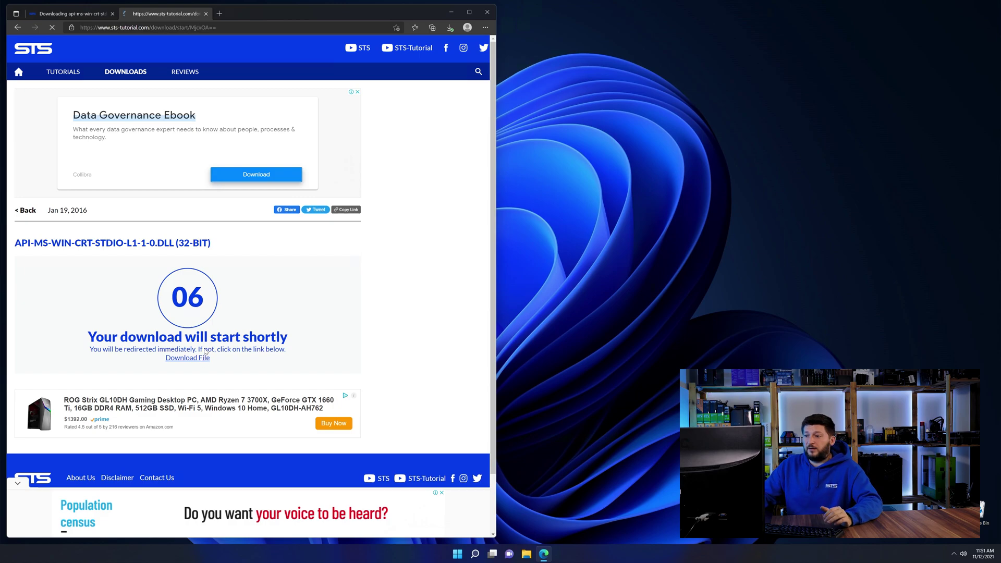
pyautogui.click(202, 358)
# Arrange the 32-bit and 64-bit DLL archive folders side by side at the top of the screen.
pyautogui.click(375, 56)
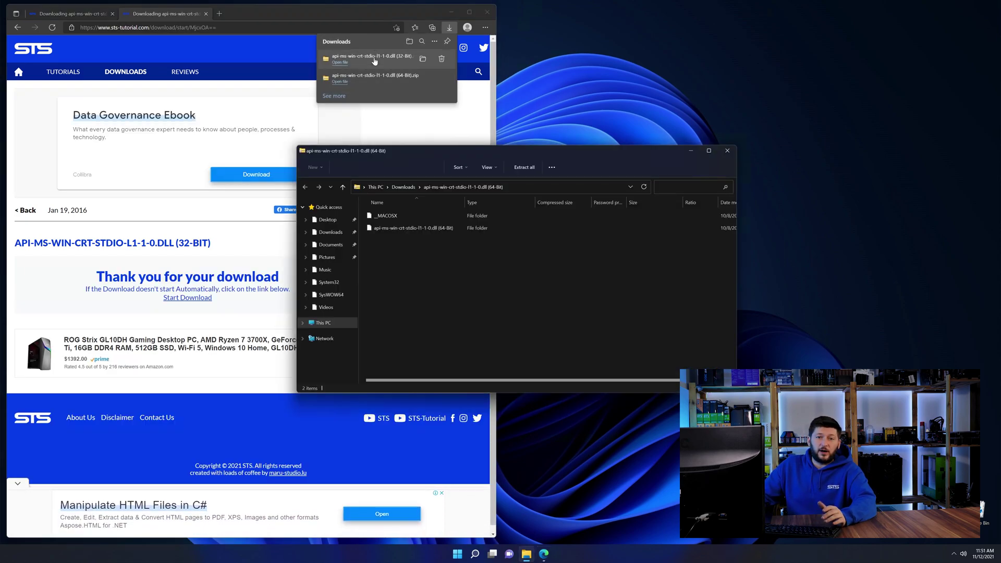
pyautogui.click(486, 13)
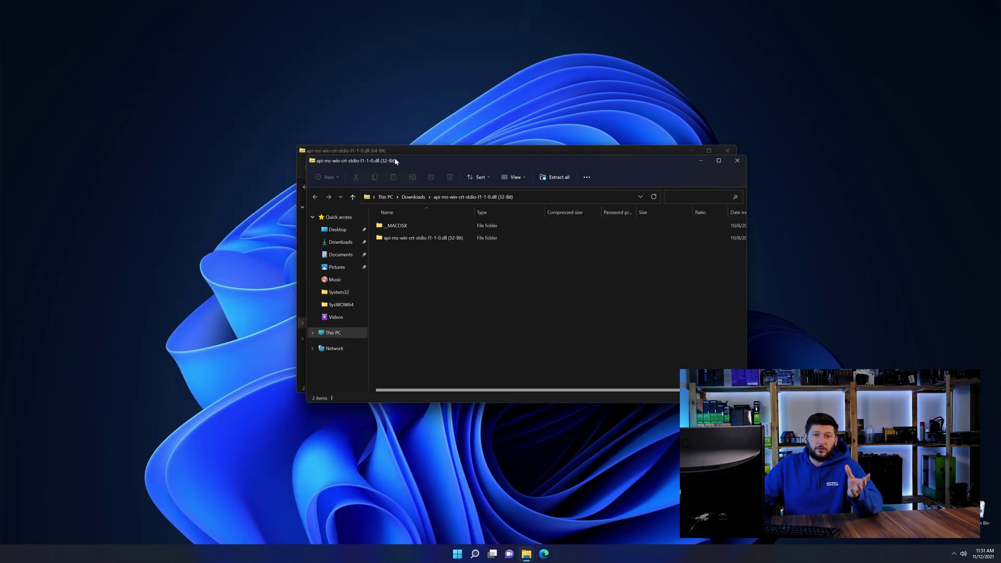
pyautogui.moveTo(385, 167); pyautogui.dragTo(84, 21)
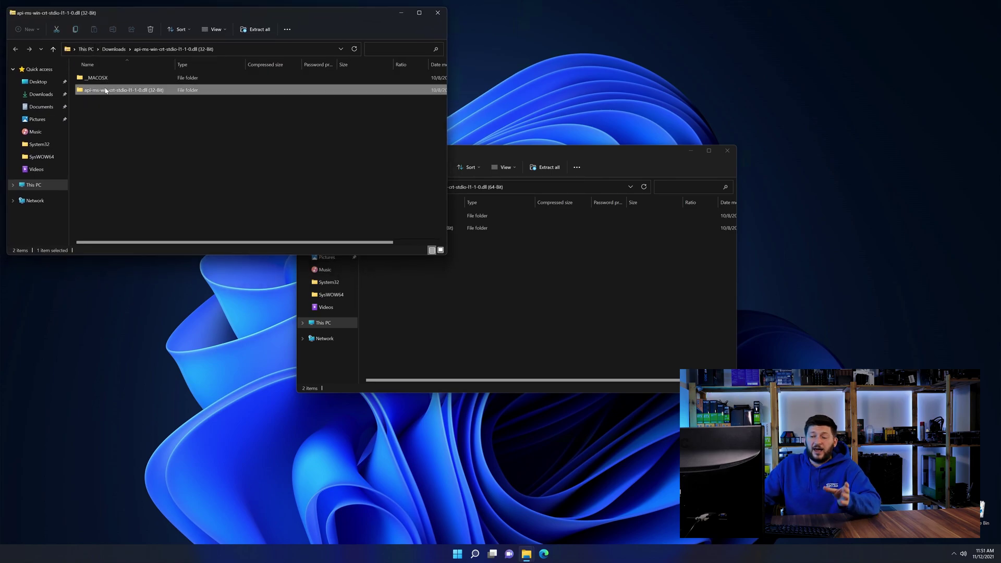
pyautogui.doubleClick(117, 93)
pyautogui.moveTo(486, 153)
pyautogui.mouseDown()
pyautogui.moveTo(723, 43)
pyautogui.moveTo(756, 17)
pyautogui.mouseUp()
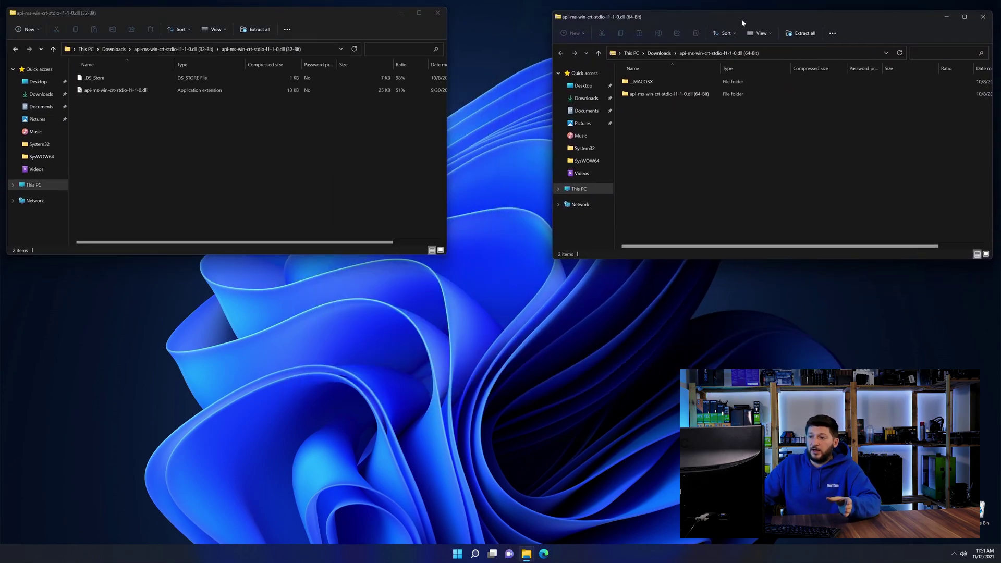
pyautogui.doubleClick(656, 93)
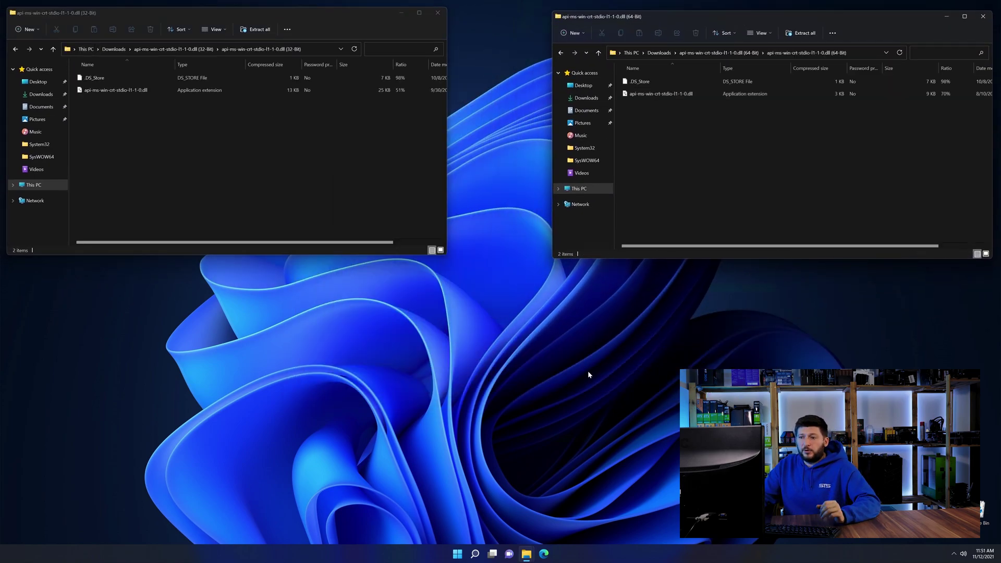
# Bring up a new Explorer window centred on screen and browse to C:\Windows.
pyautogui.middleClick(527, 553)
pyautogui.moveTo(221, 8); pyautogui.dragTo(509, 173)
pyautogui.click(321, 337)
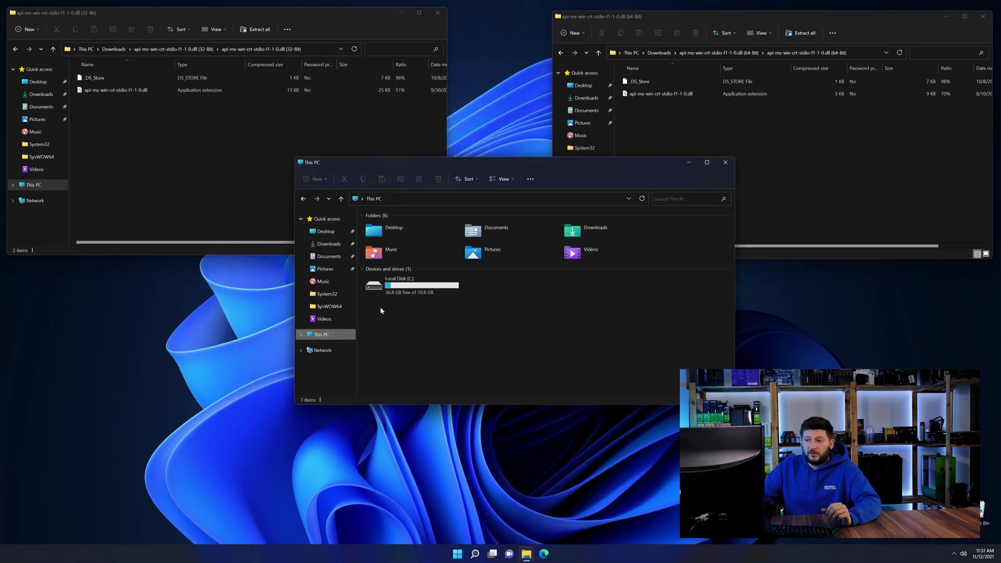
pyautogui.doubleClick(435, 290)
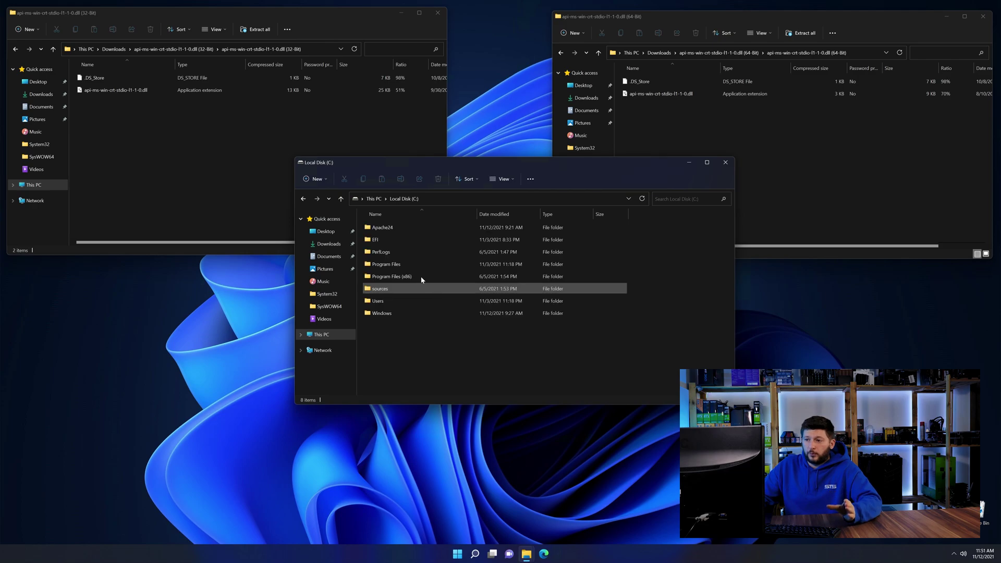
pyautogui.doubleClick(402, 314)
pyautogui.scroll(-10, 405, 272)
pyautogui.scroll(-8, 405, 271)
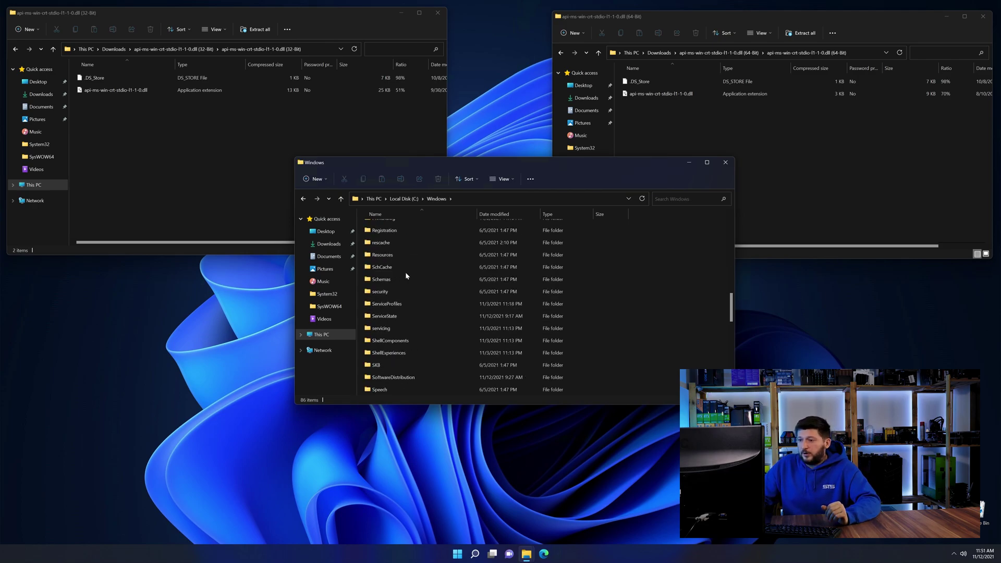
pyautogui.scroll(-2, 404, 285)
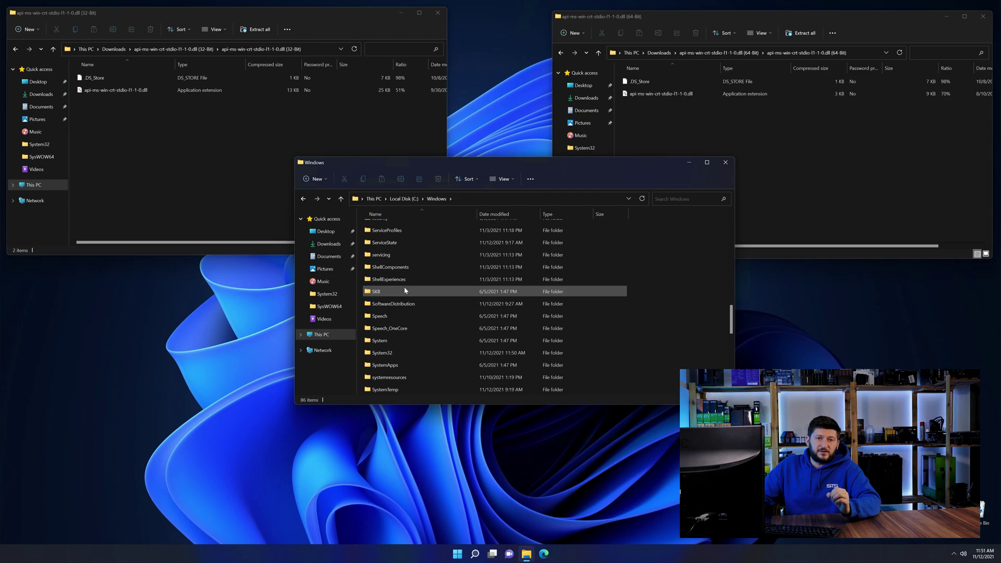
pyautogui.scroll(-2, 405, 287)
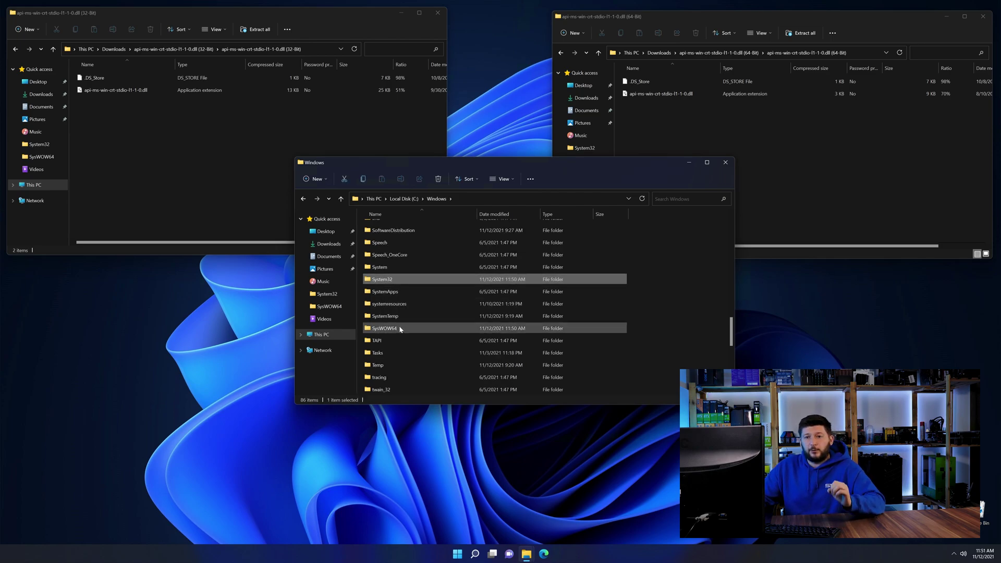
# Copy the 64-bit DLL into System32 and the 32-bit DLL into SysWOW64.
pyautogui.click(638, 94)
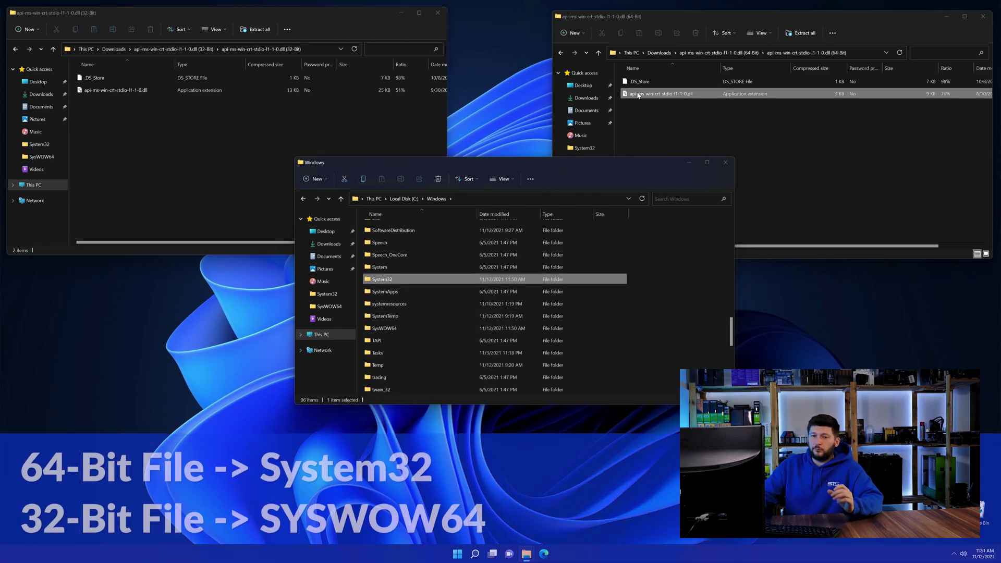
pyautogui.moveTo(638, 94); pyautogui.dragTo(387, 281)
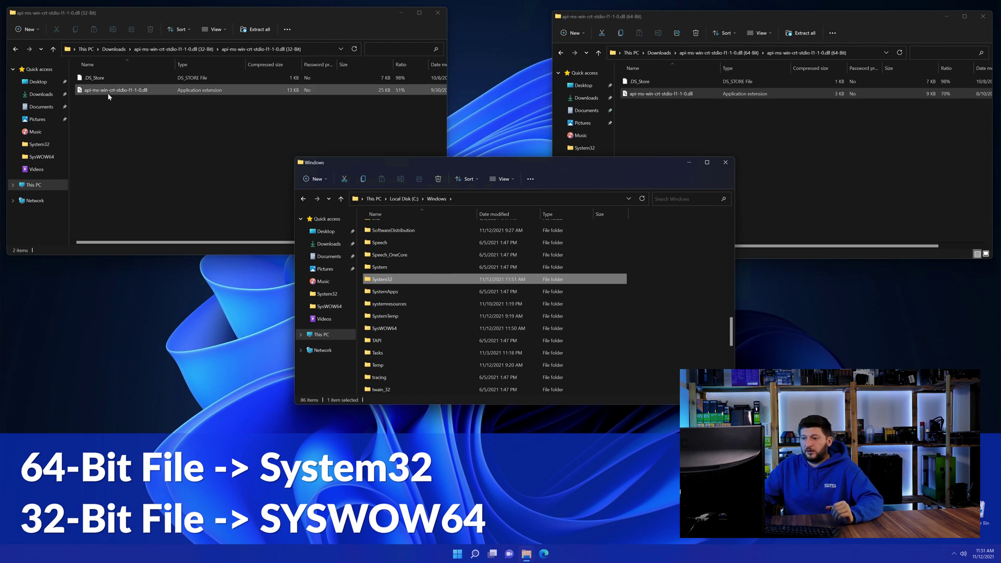
pyautogui.moveTo(108, 91); pyautogui.dragTo(380, 329)
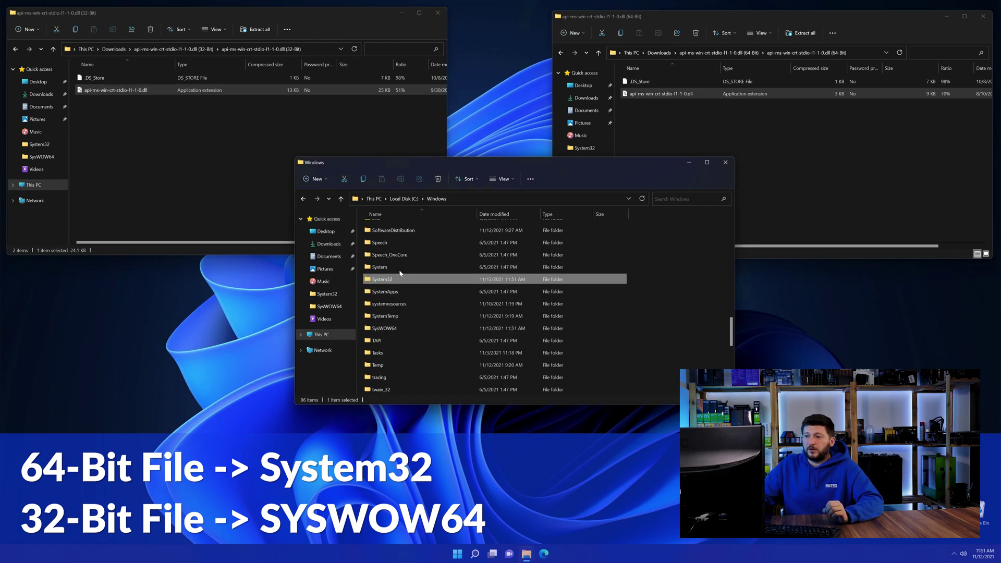
# Close both archive windows and the Windows folder window.
pyautogui.click(437, 12)
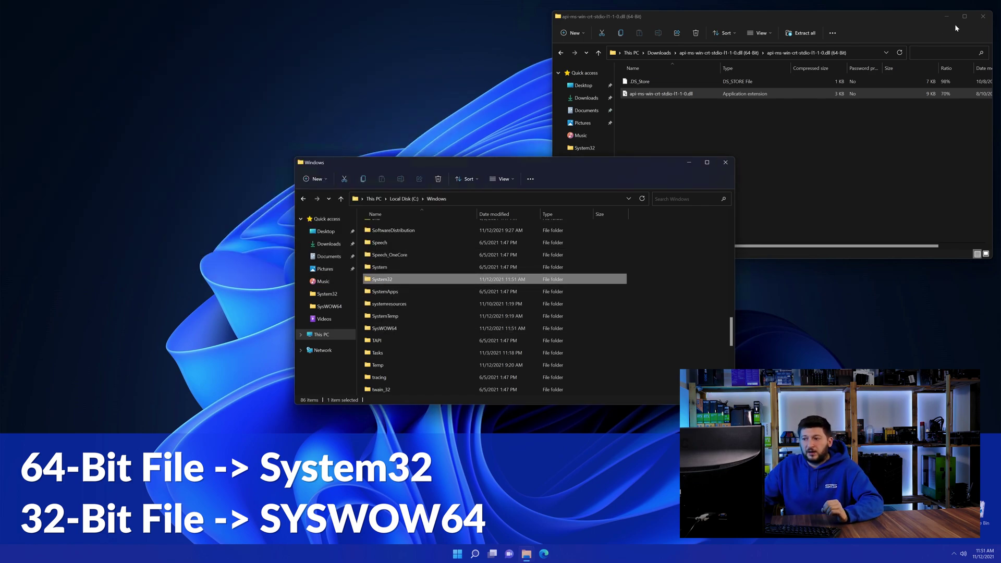
pyautogui.click(981, 16)
pyautogui.click(726, 162)
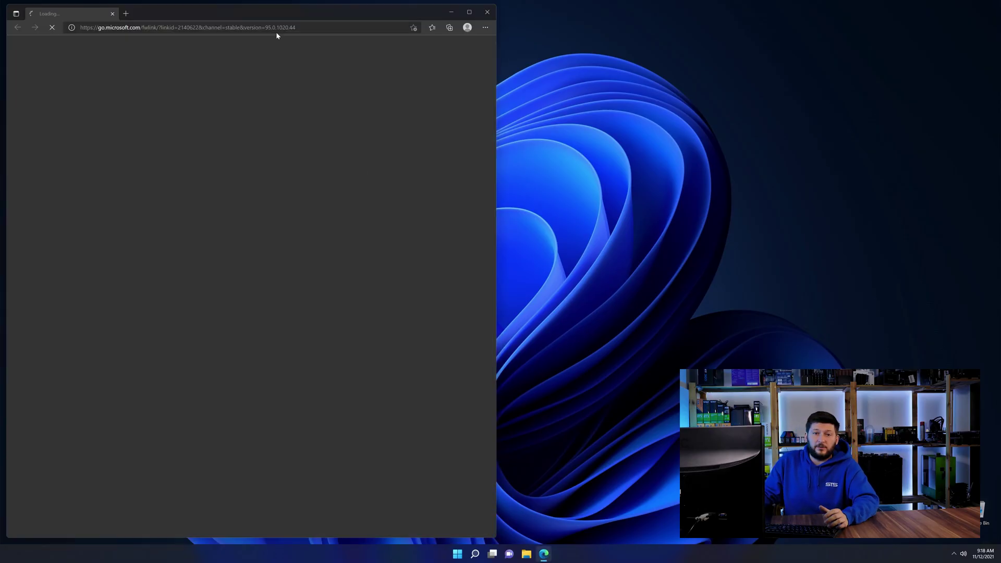
# Load the sts-tutorial Visual C++ Redistributable 2019 page and start the 64-bit download.
pyautogui.click(277, 29)
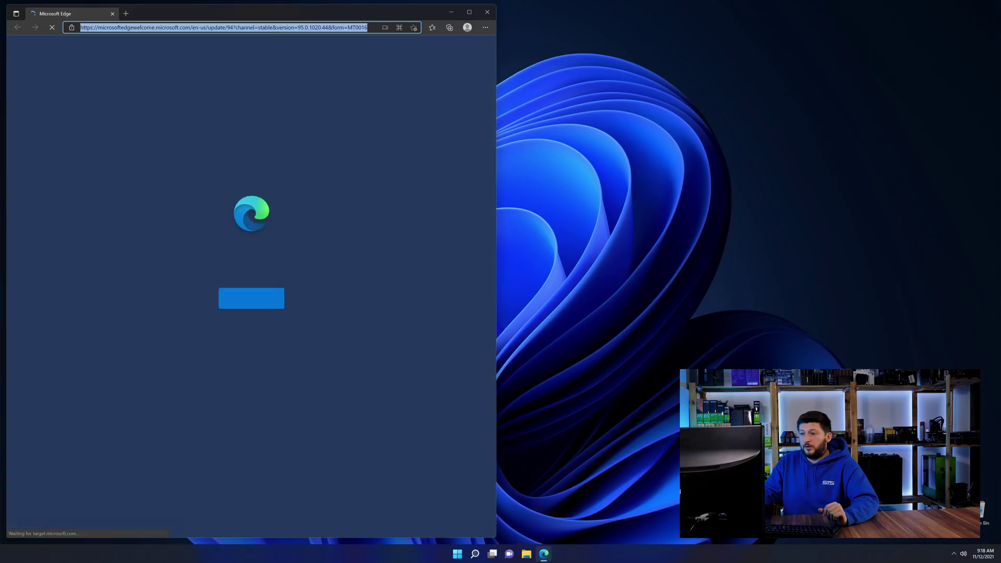
pyautogui.write('https://www.sts-tutorial.com/download/credistributable2019')
pyautogui.press('Return')
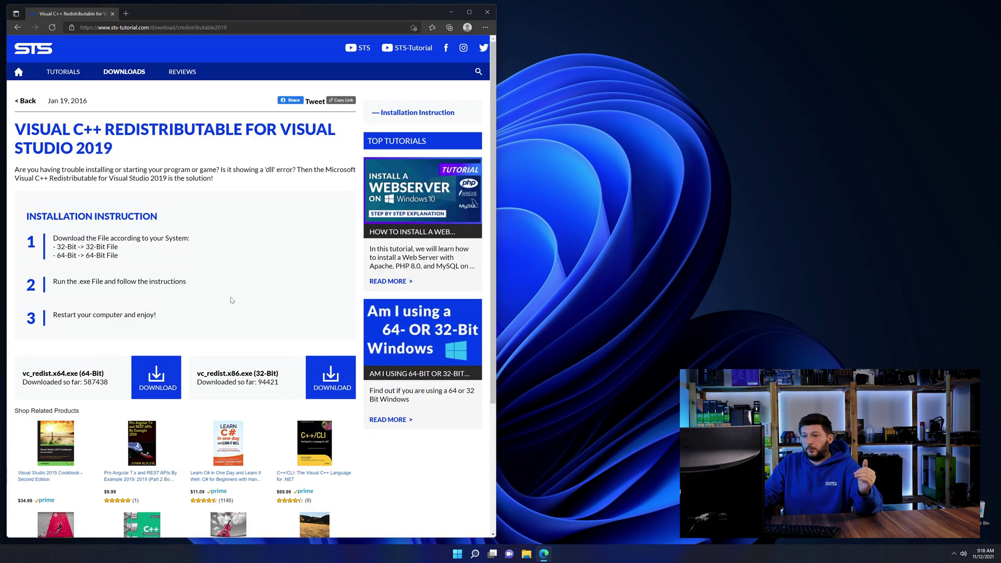
pyautogui.scroll(-3, 178, 342)
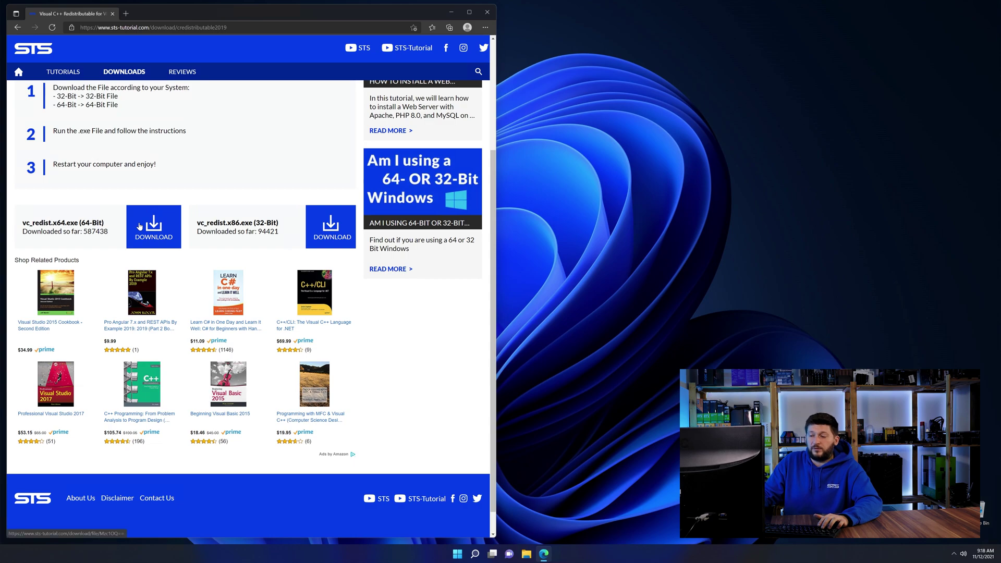
pyautogui.click(343, 237)
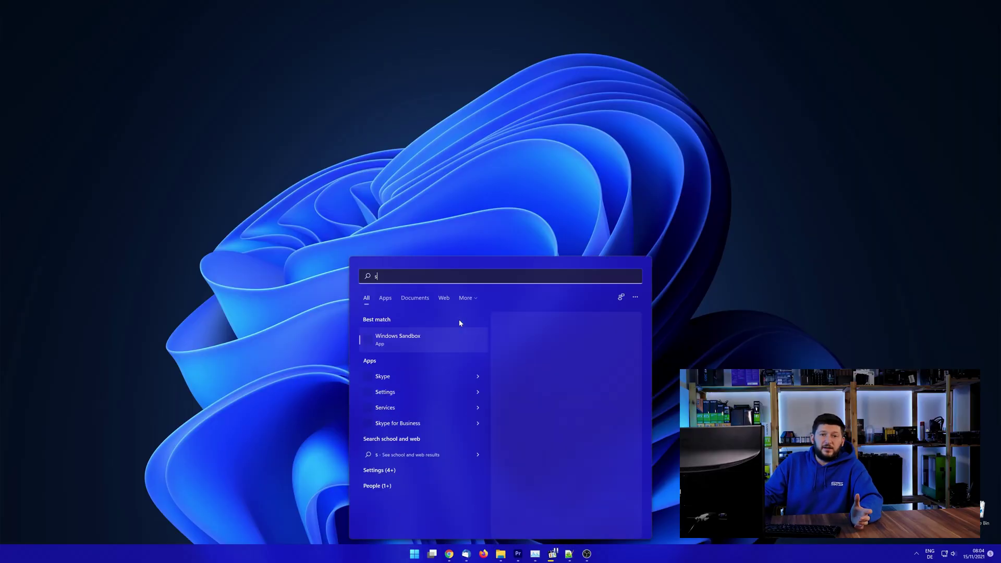
pyautogui.write('ystem')
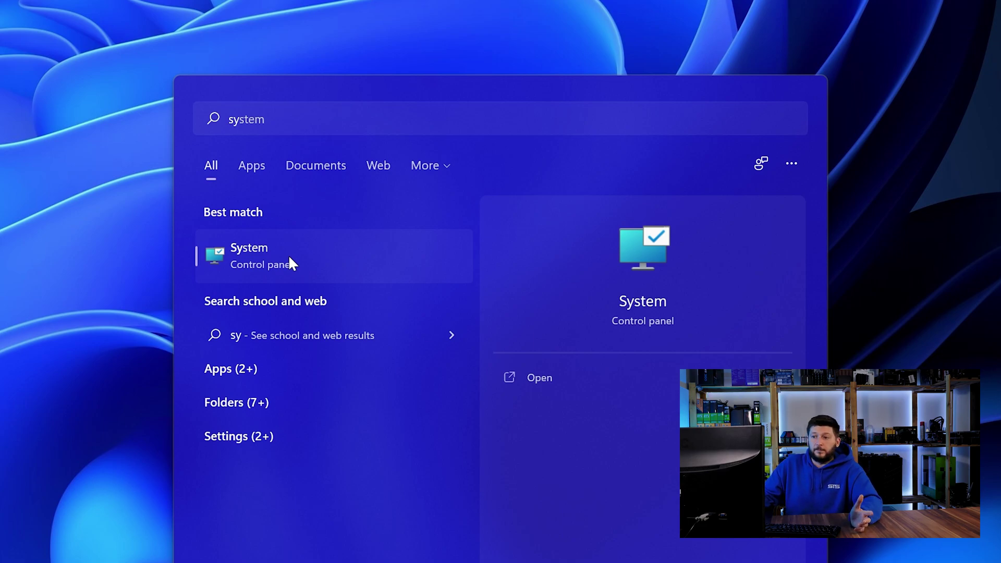
# Show the System About page and highlight the 64-bit operating system type.
pyautogui.click(289, 255)
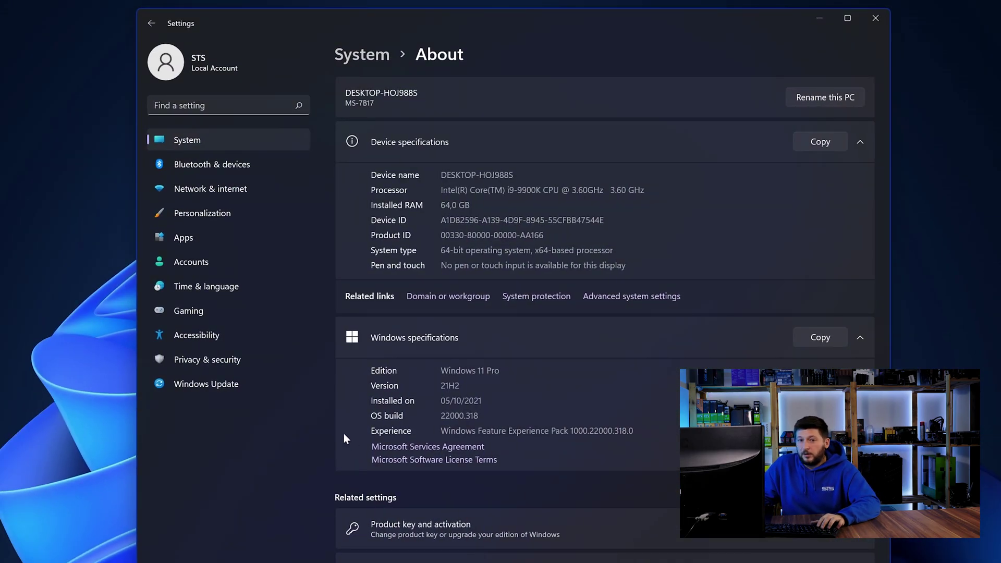
pyautogui.moveTo(440, 250); pyautogui.dragTo(445, 251)
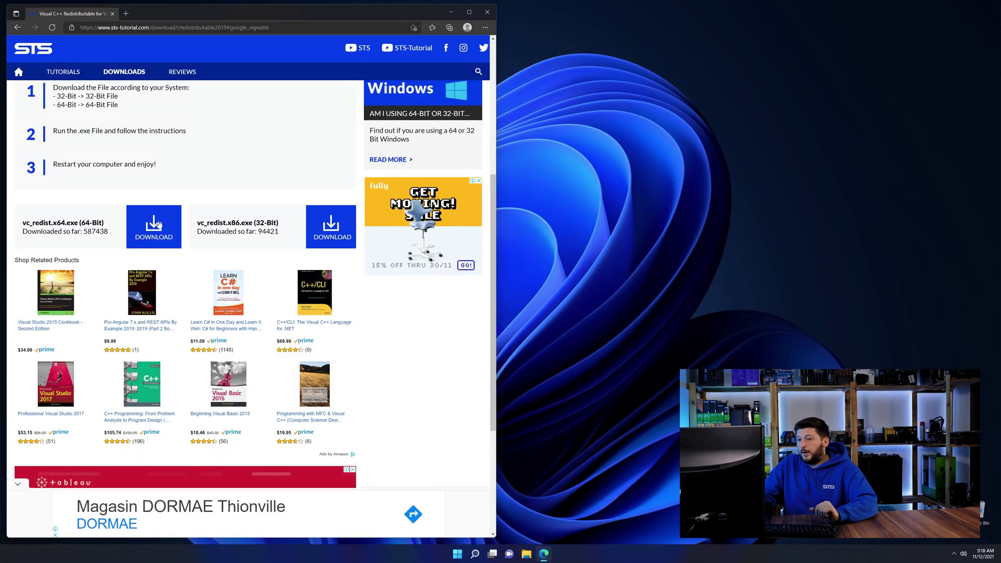
# Download vc_redist.x64.exe past the ad overlay and run the downloaded installer.
pyautogui.click(158, 226)
pyautogui.click(273, 338)
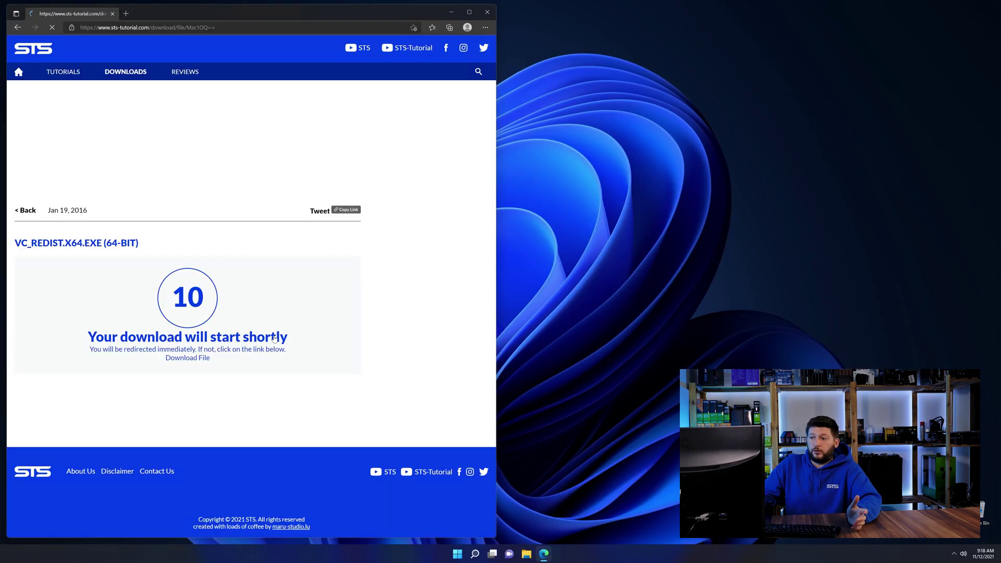
pyautogui.click(193, 359)
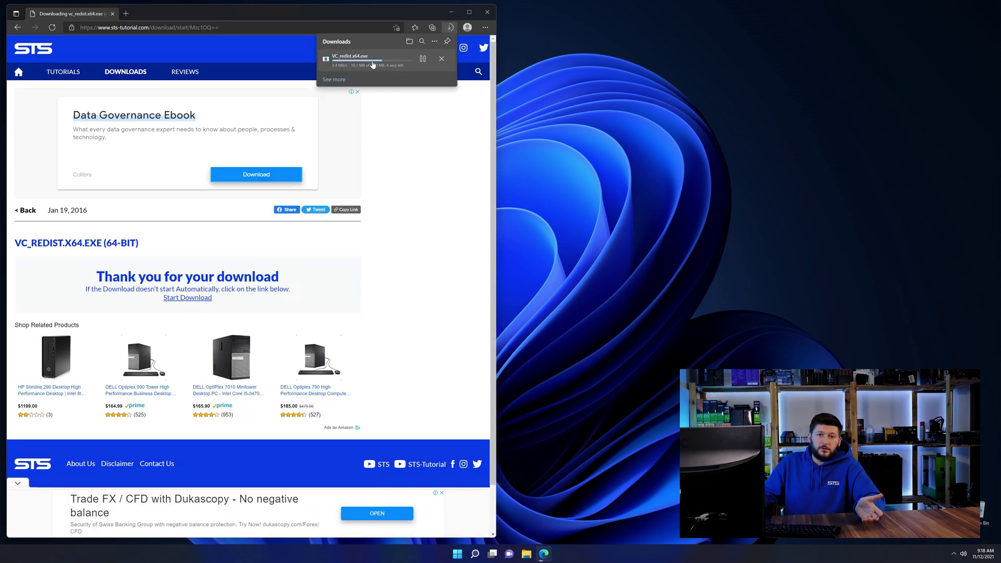
pyautogui.click(373, 59)
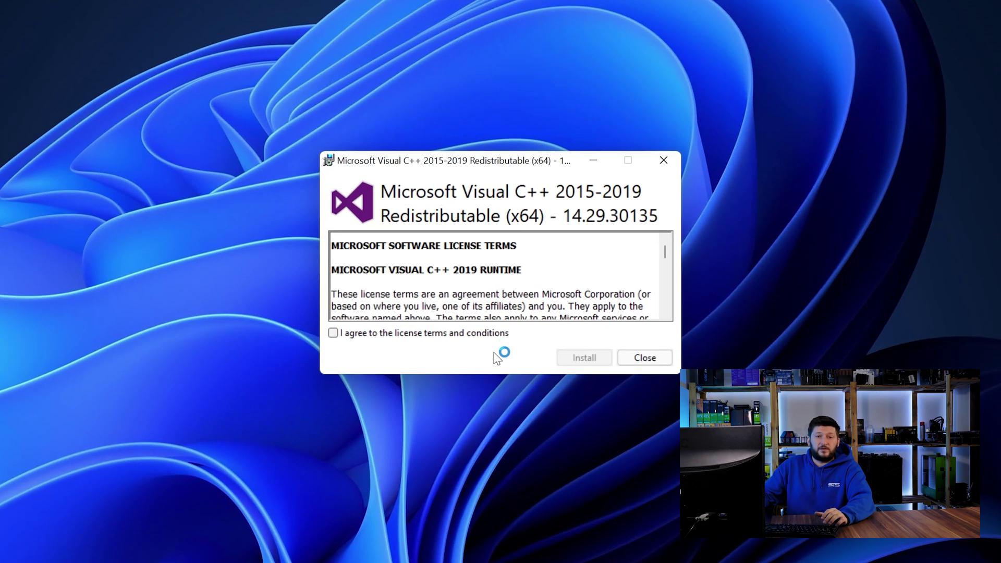